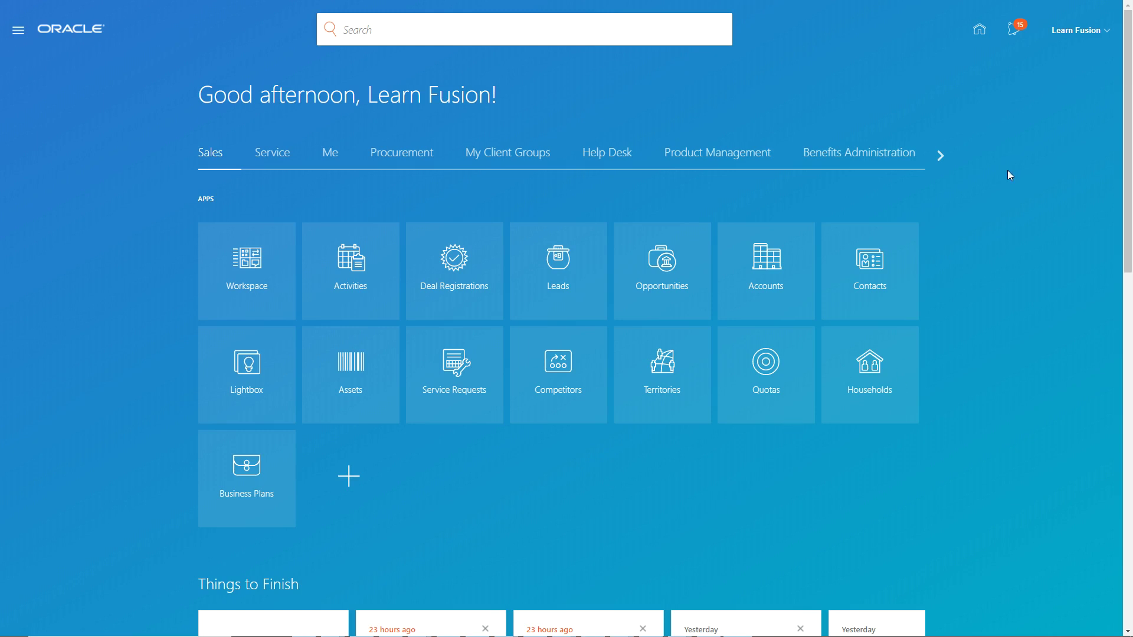
Step: Go to Setup and Maintenance, switch the offering to Procurement, and show the Procurement Foundation tasks
{"action": "left_click", "coordinate": [1104, 34]}
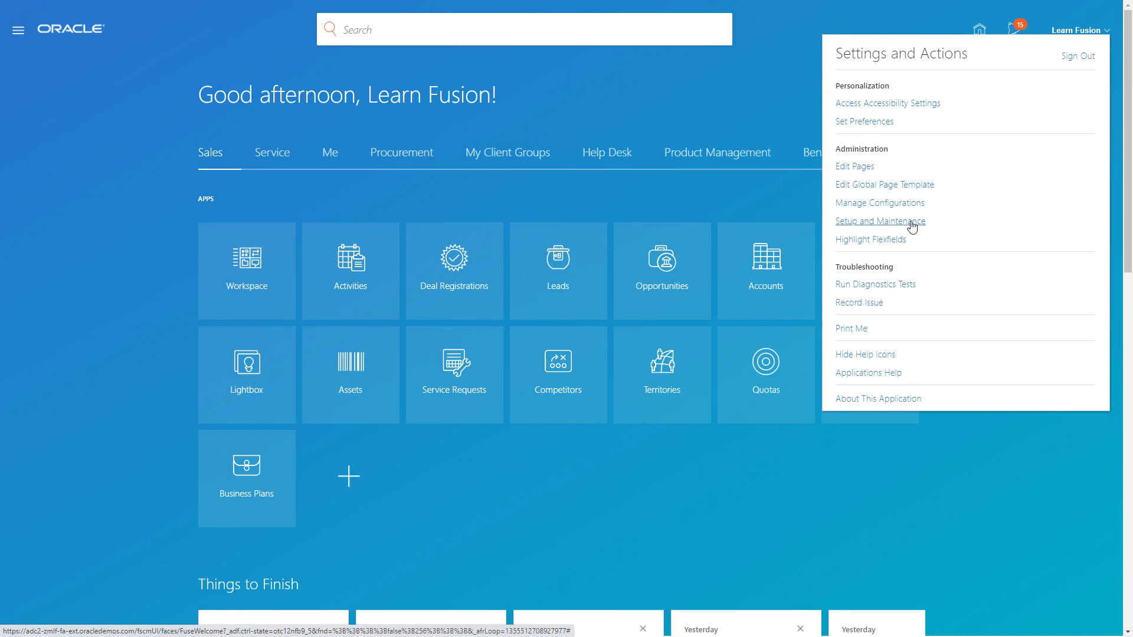
{"action": "left_click", "coordinate": [912, 223]}
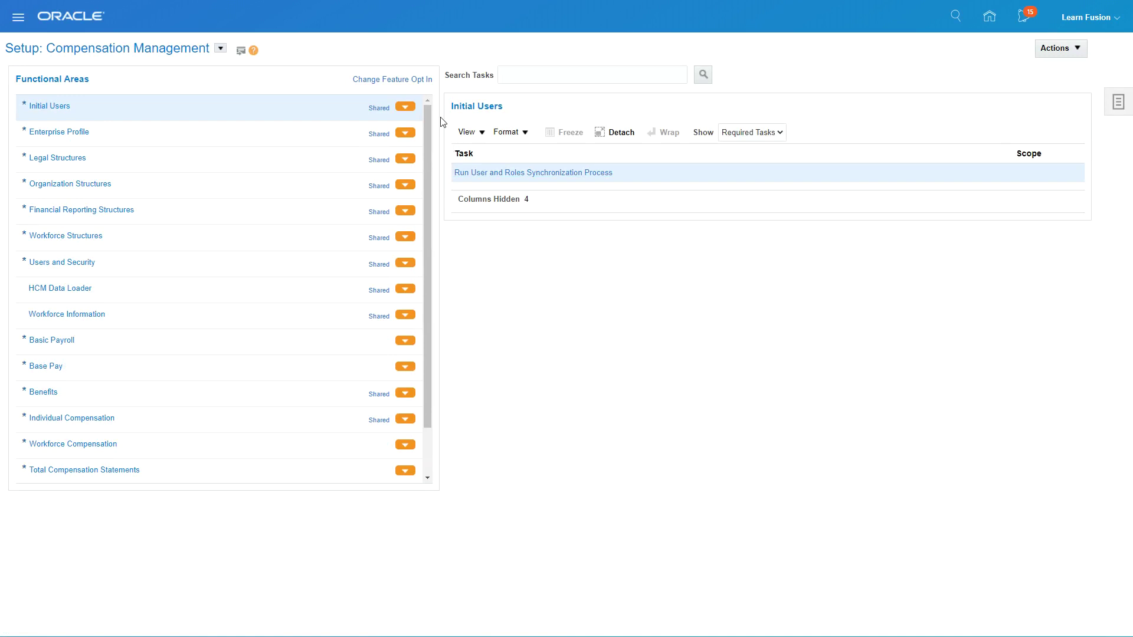
{"action": "left_click", "coordinate": [220, 47]}
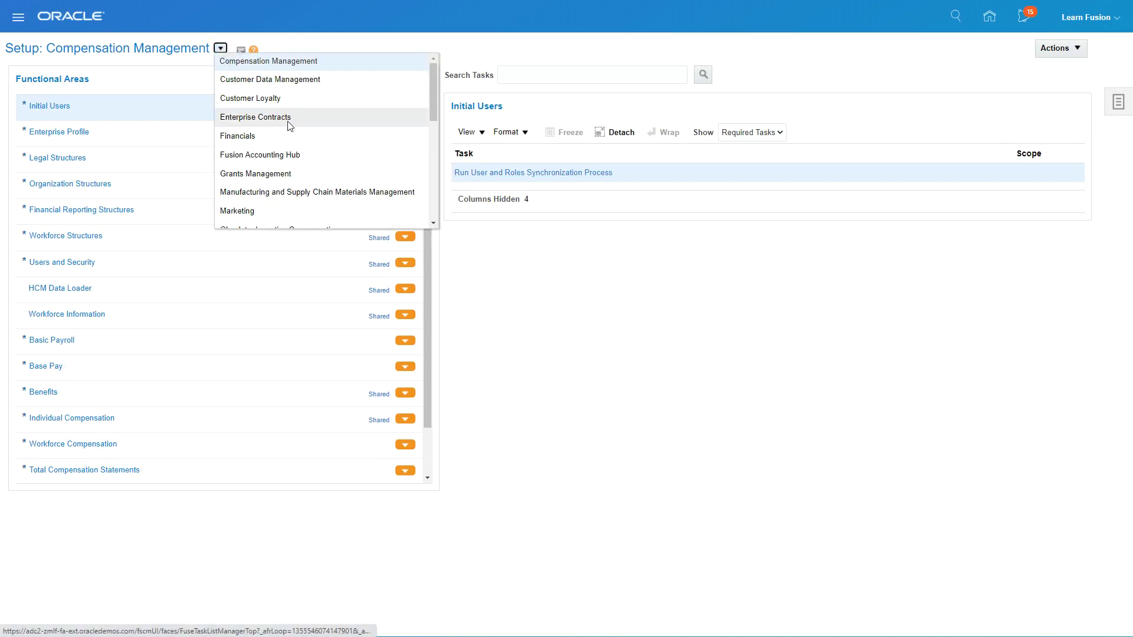
{"action": "scroll", "coordinate": [298, 136], "scroll_direction": "down", "scroll_amount": 3}
{"action": "left_click", "coordinate": [277, 92]}
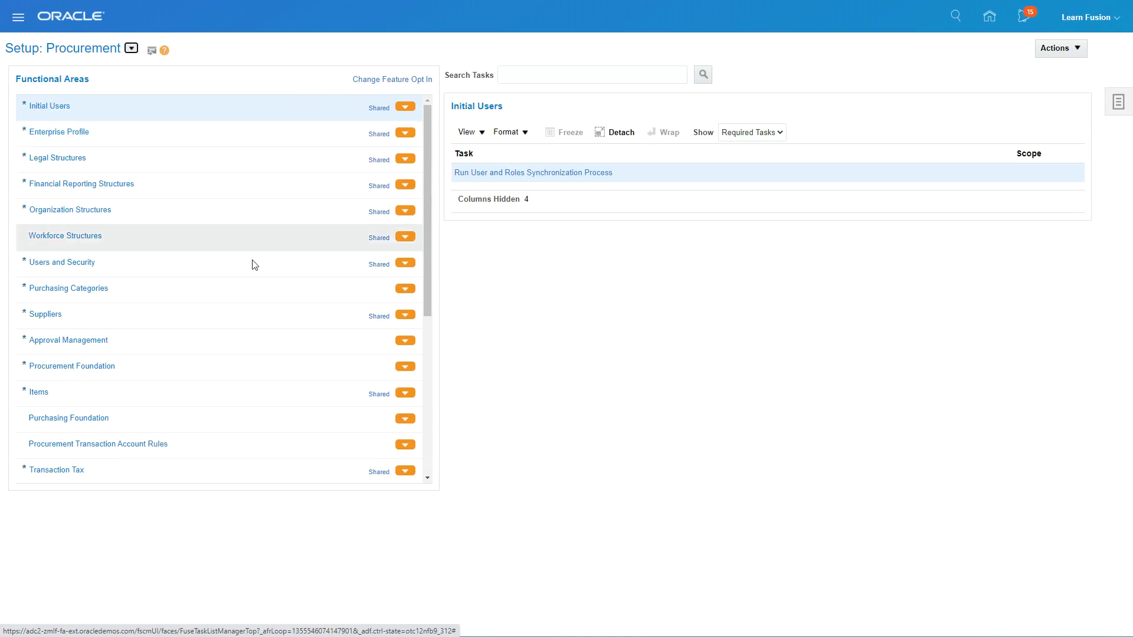
{"action": "left_click", "coordinate": [153, 368]}
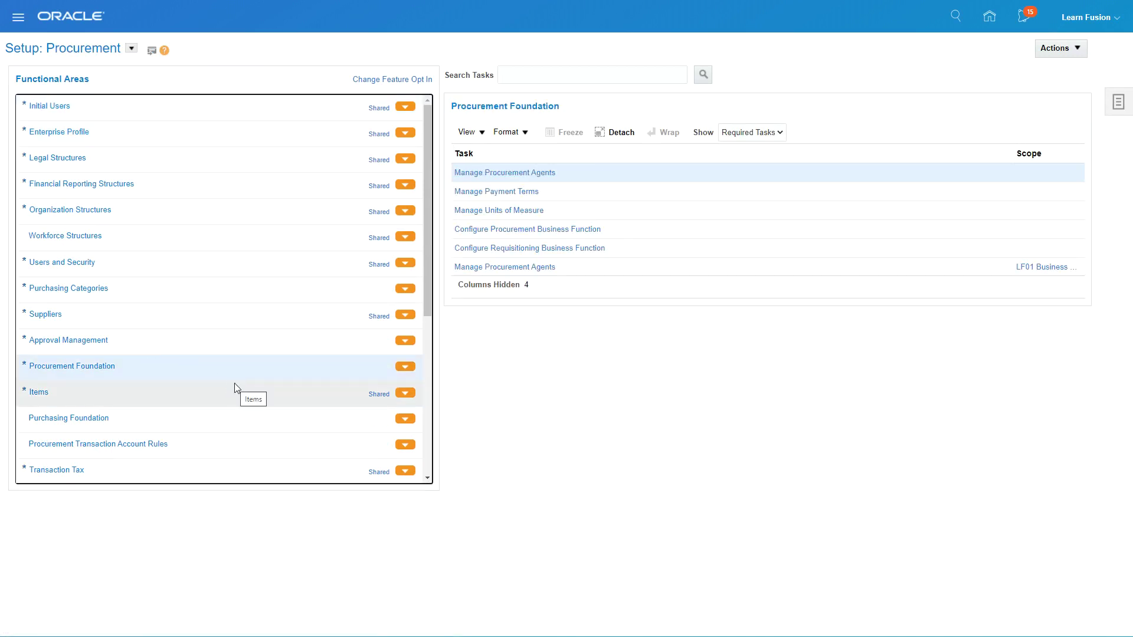
Step: Open Manage Payment Terms and start a new payment term
{"action": "left_click", "coordinate": [471, 195]}
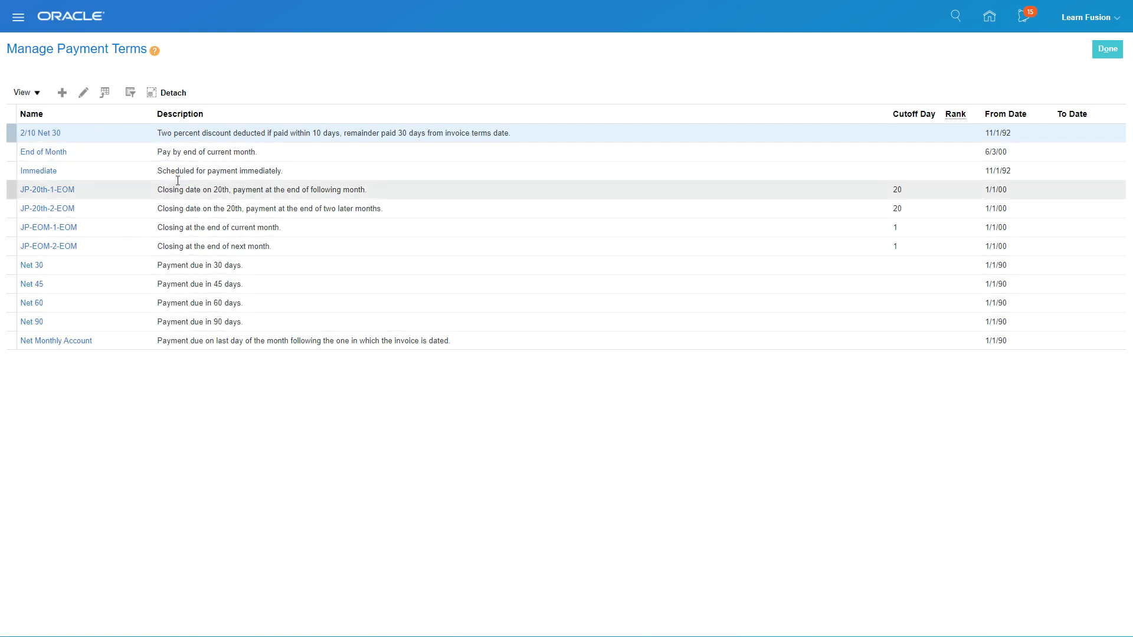
{"action": "left_click", "coordinate": [63, 94]}
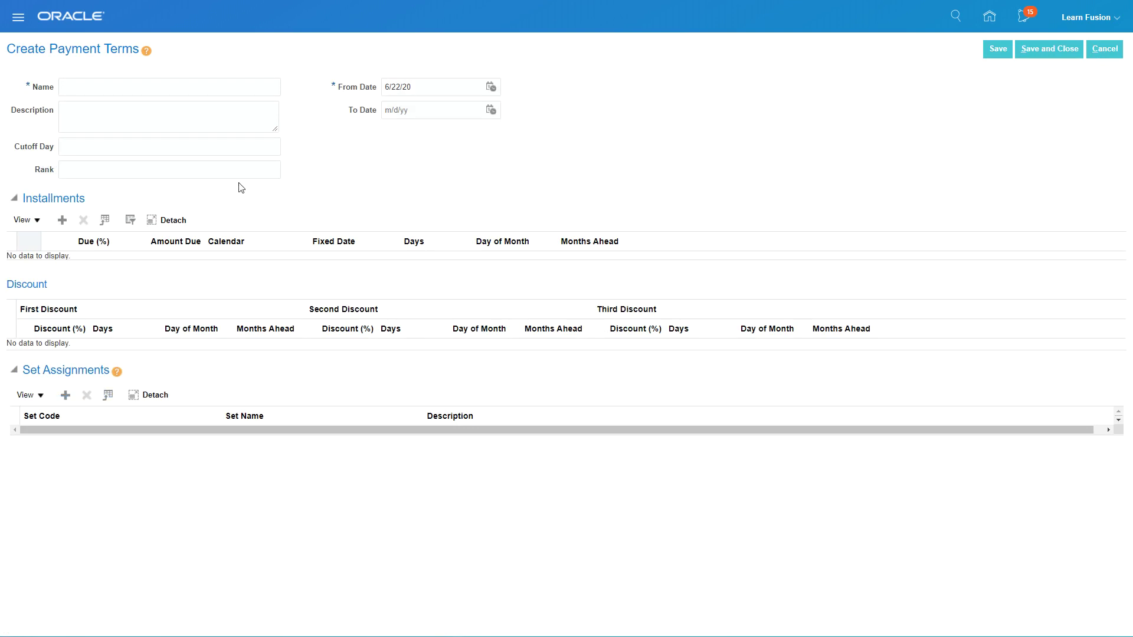
Step: Name the term '10-20 Discount Net 30' with description '10% discount if paid in 20 days Net 30 Term'
{"action": "left_click", "coordinate": [133, 88]}
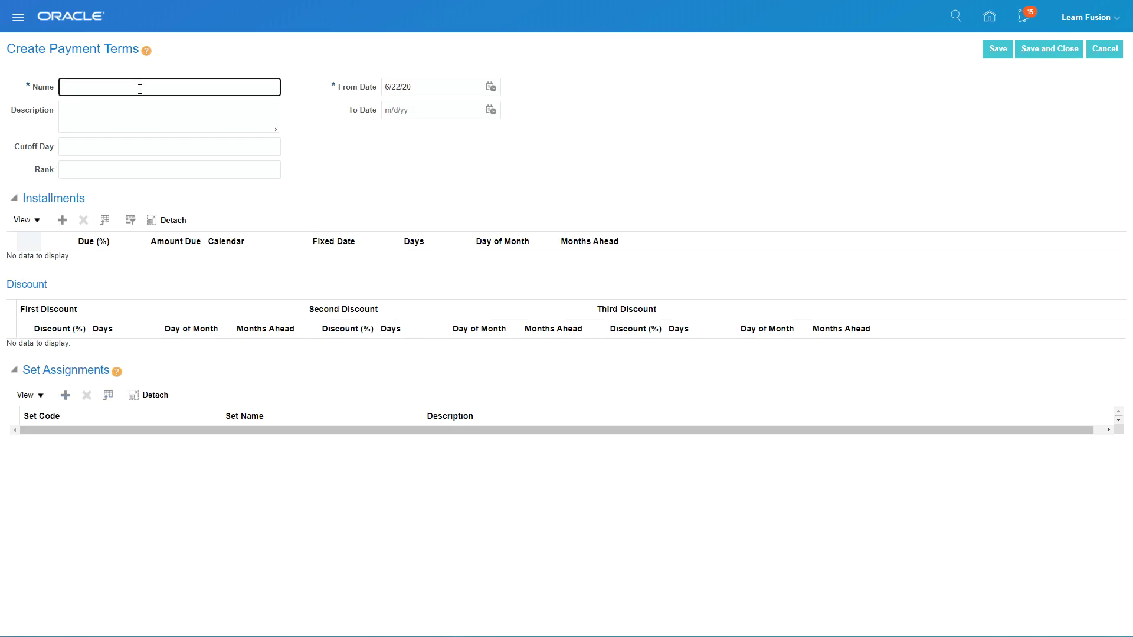
{"action": "type", "text": "%"}
{"action": "key", "text": "BackSpace"}
{"action": "type", "text": "10"}
{"action": "type", "text": "-20 Ds"}
{"action": "type", "text": "scount Net 30"}
{"action": "key", "text": "Tab"}
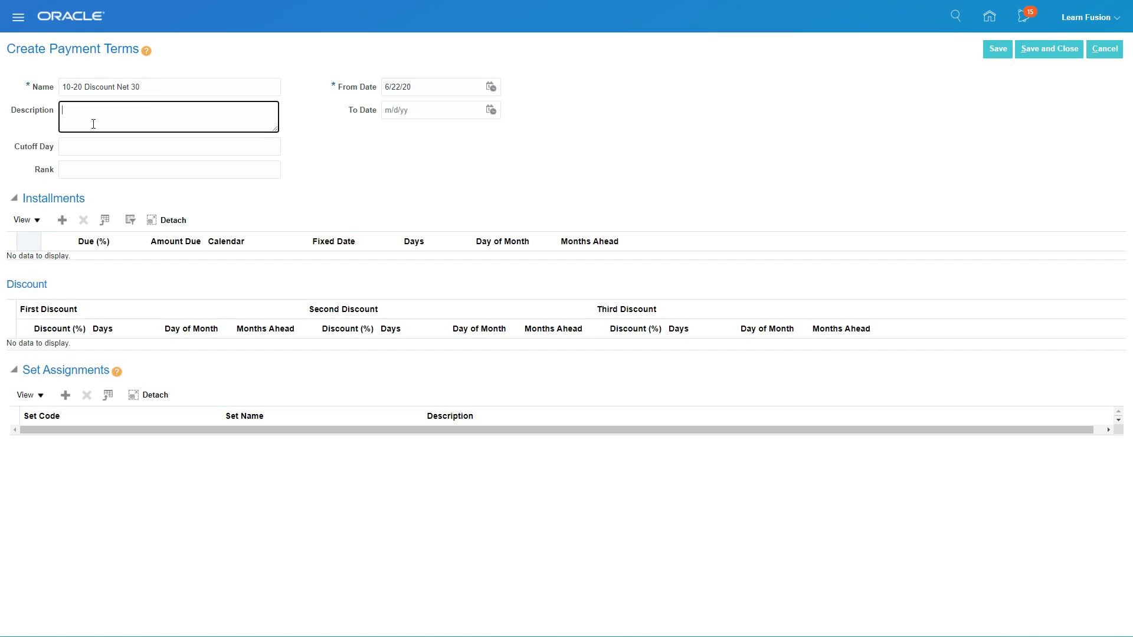
{"action": "type", "text": "10% discount if paid in 20 days Net 30 Terms"}
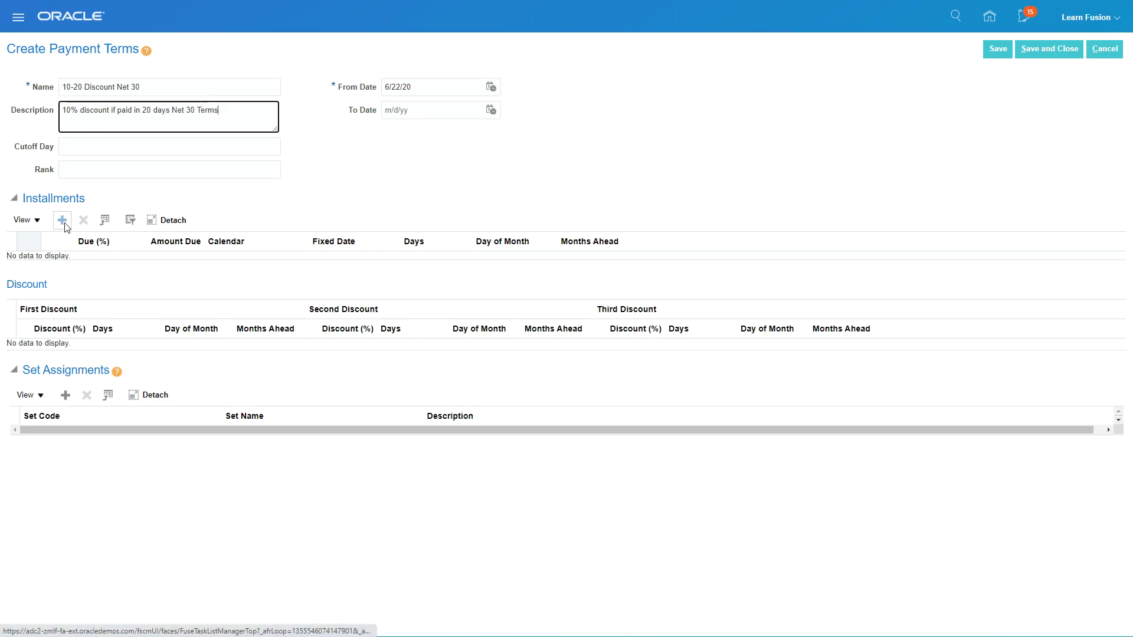
Step: Add an installment row with Due 100% and Days 30
{"action": "left_click", "coordinate": [63, 223]}
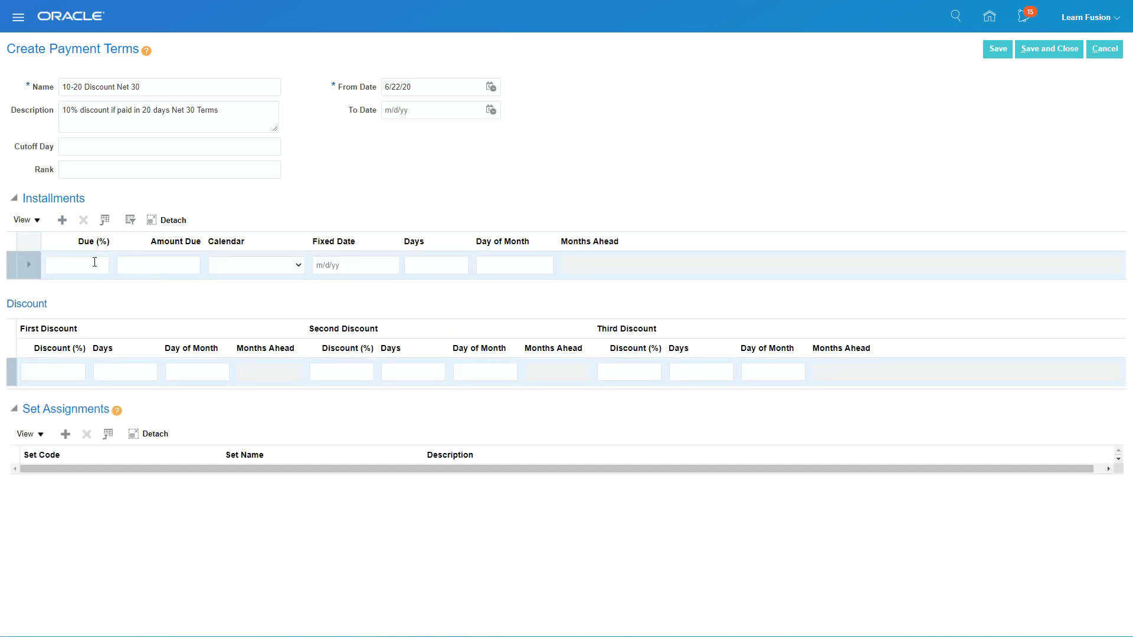
{"action": "left_click", "coordinate": [73, 265]}
{"action": "type", "text": "100"}
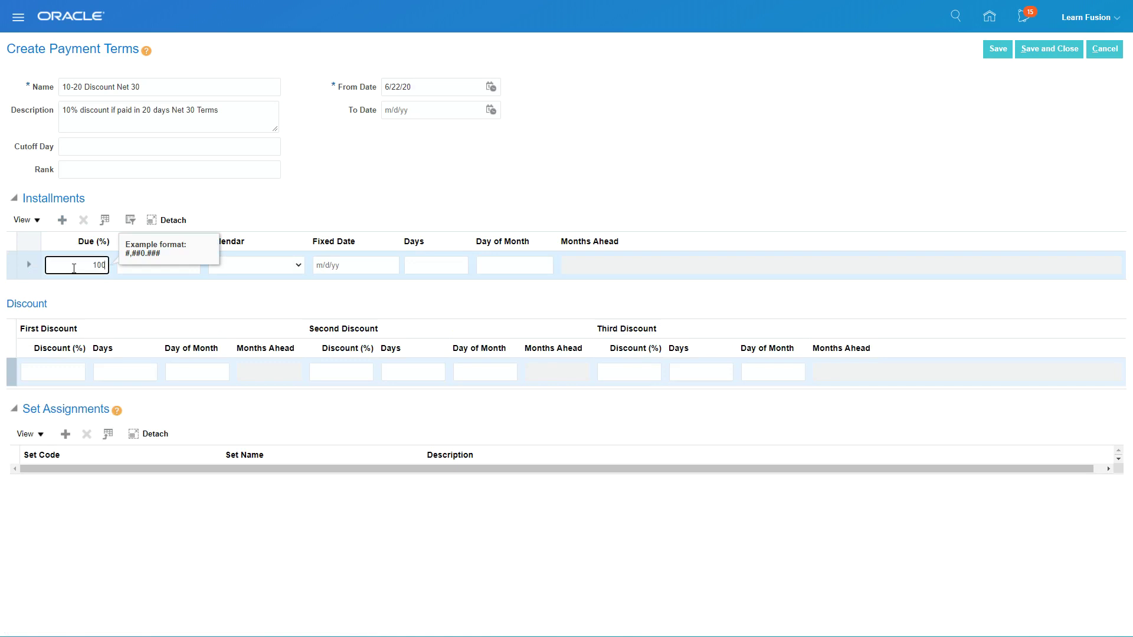
{"action": "key", "text": "Tab"}
{"action": "left_click", "coordinate": [449, 266]}
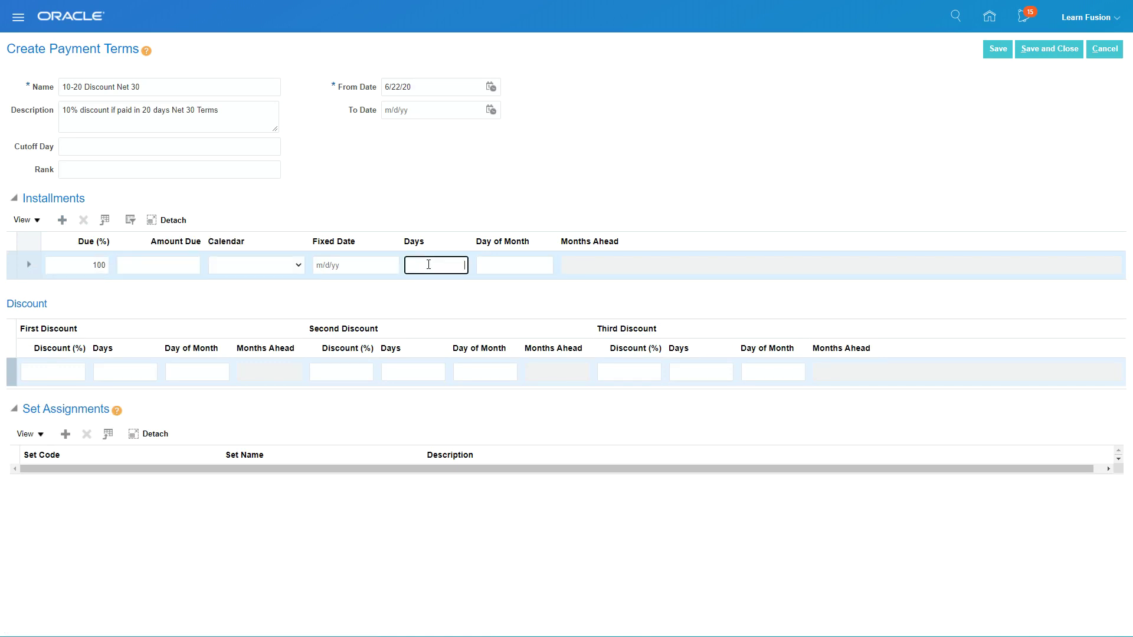
{"action": "type", "text": "30"}
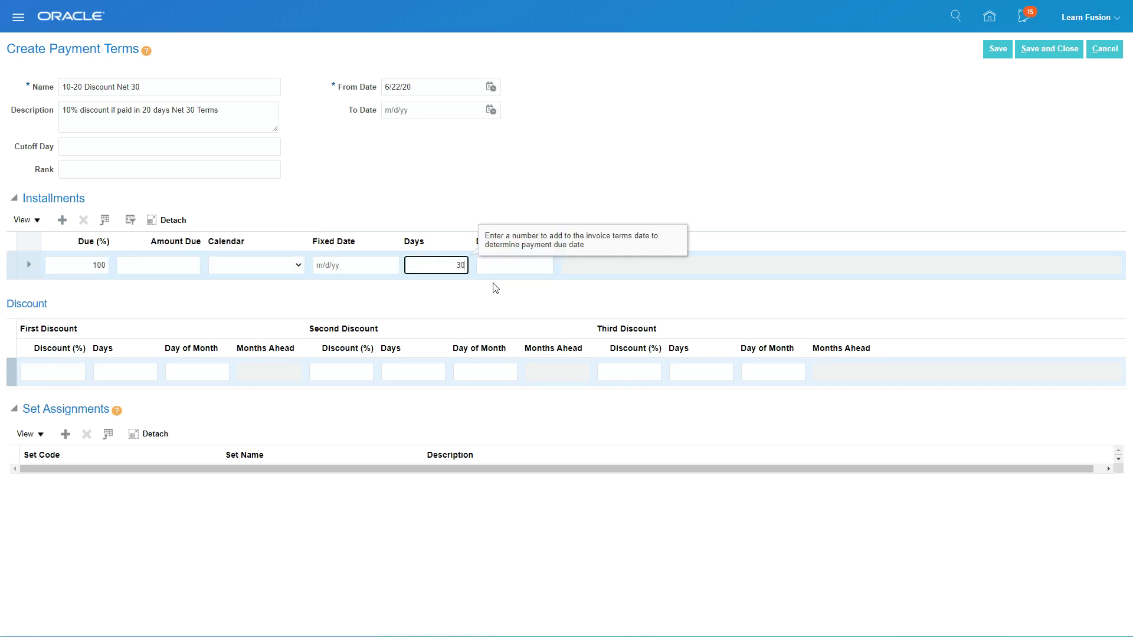
{"action": "key", "text": "Tab"}
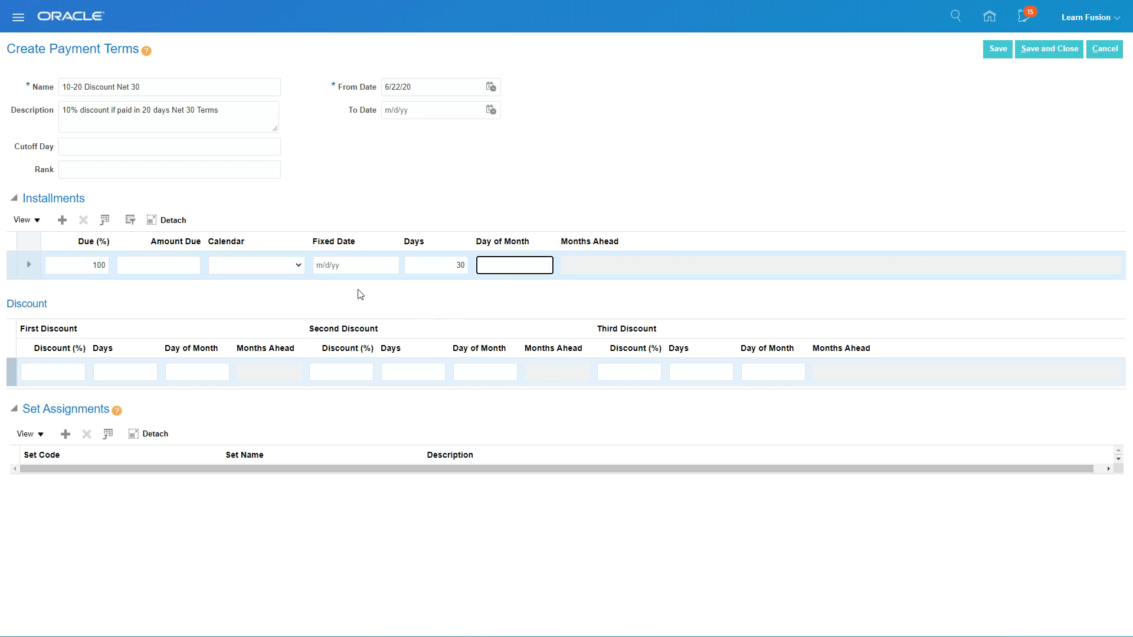
{"action": "left_click", "coordinate": [58, 371]}
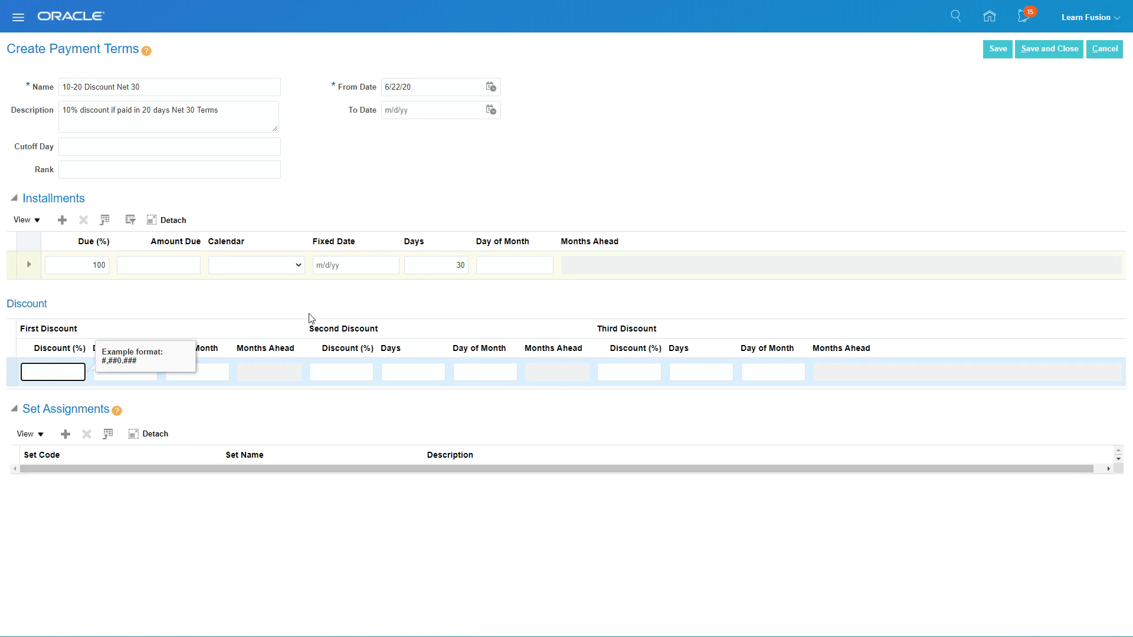
Step: Enter a first discount of 10% with 20 discount days
{"action": "type", "text": "10"}
{"action": "key", "text": "Tab"}
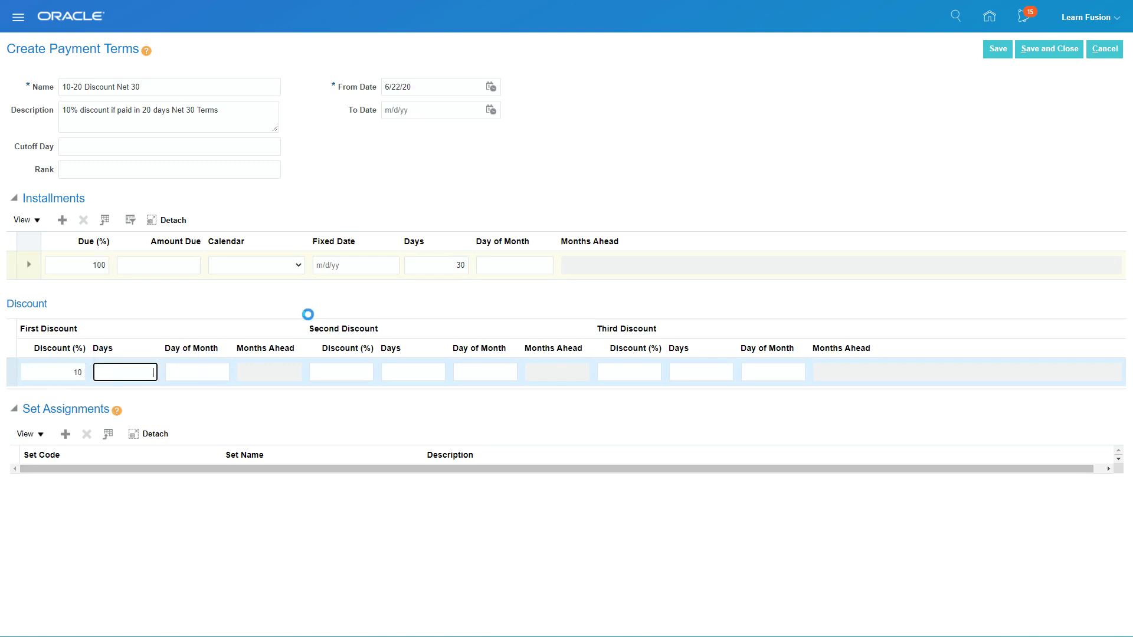
{"action": "type", "text": "20"}
{"action": "left_click", "coordinate": [200, 380]}
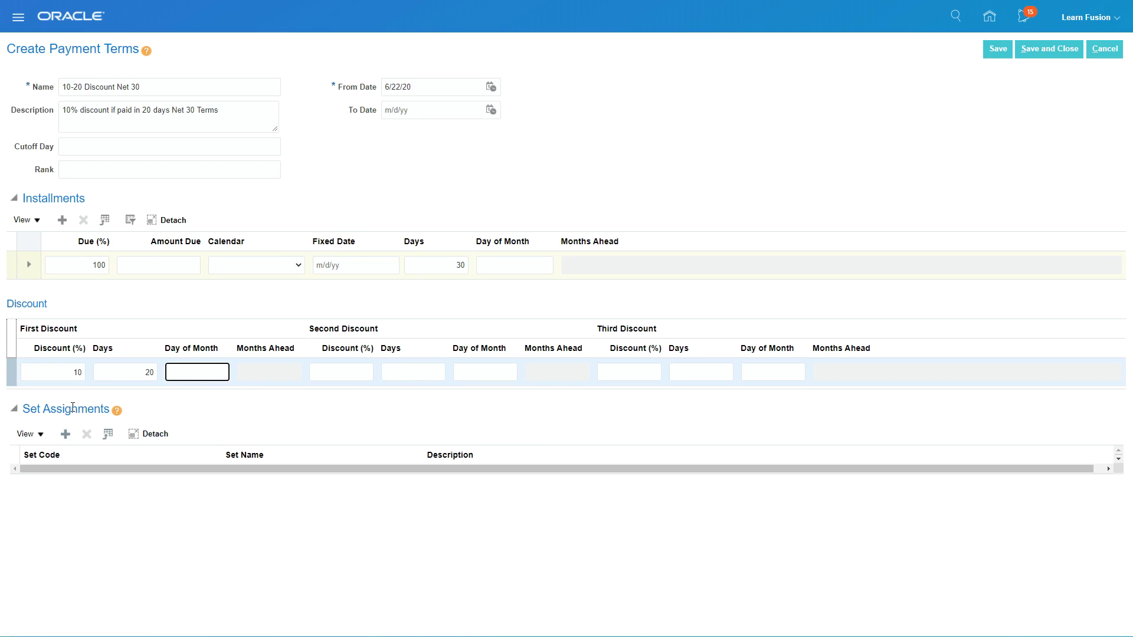
Step: Add a US1BUSET set assignment and save and close the payment term
{"action": "left_click", "coordinate": [65, 434]}
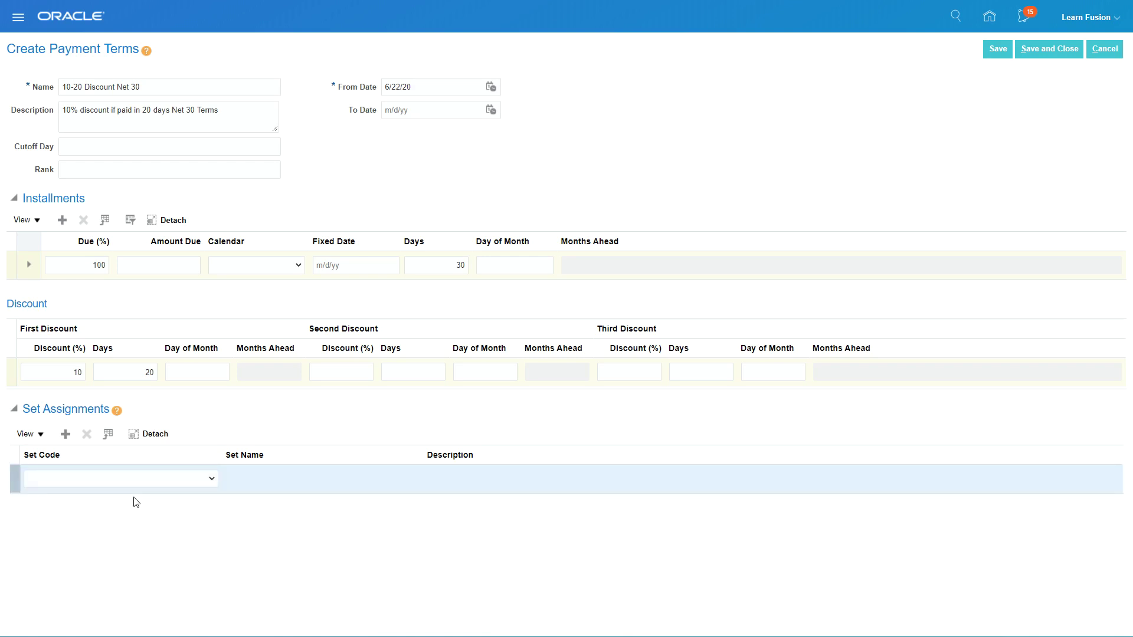
{"action": "left_click", "coordinate": [212, 479]}
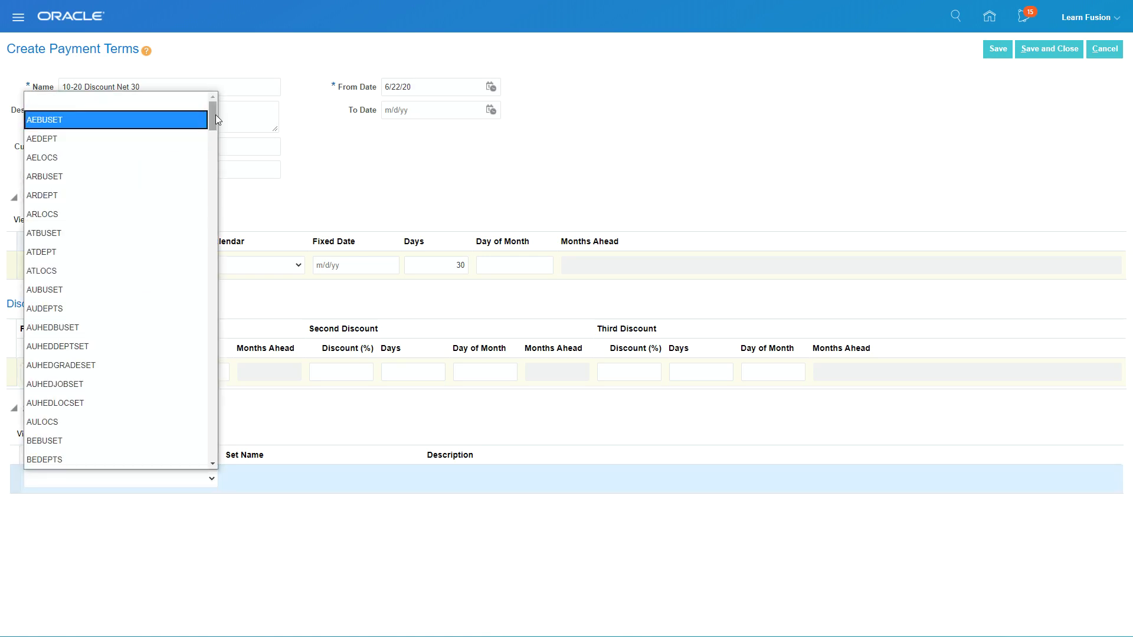
{"action": "left_click_drag", "start_coordinate": [215, 114], "coordinate": [192, 441]}
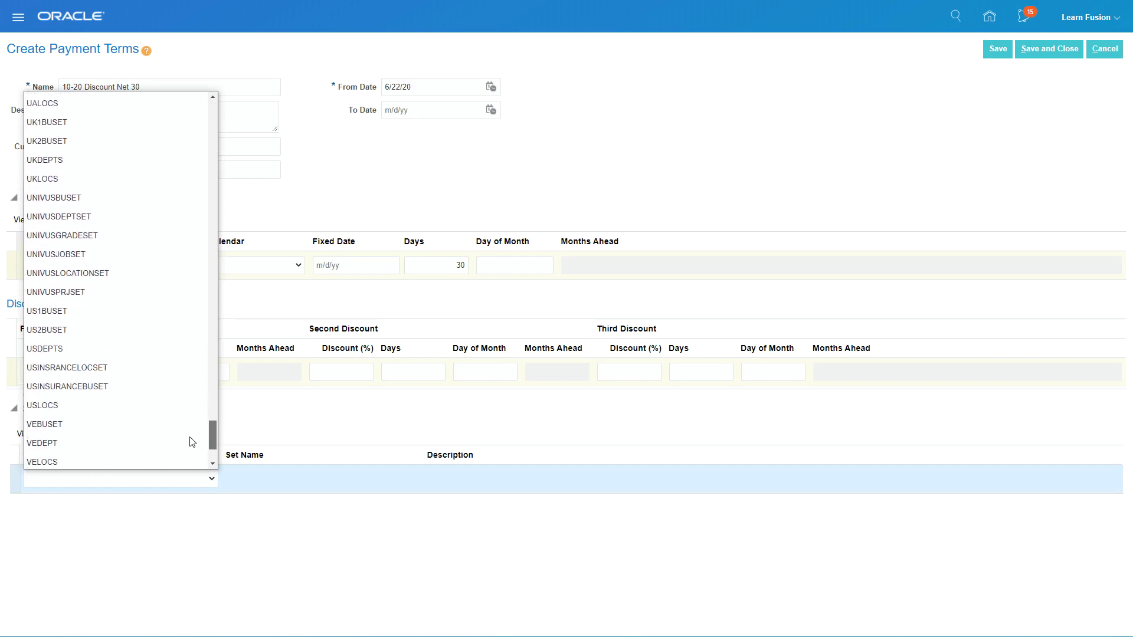
{"action": "left_click", "coordinate": [100, 317]}
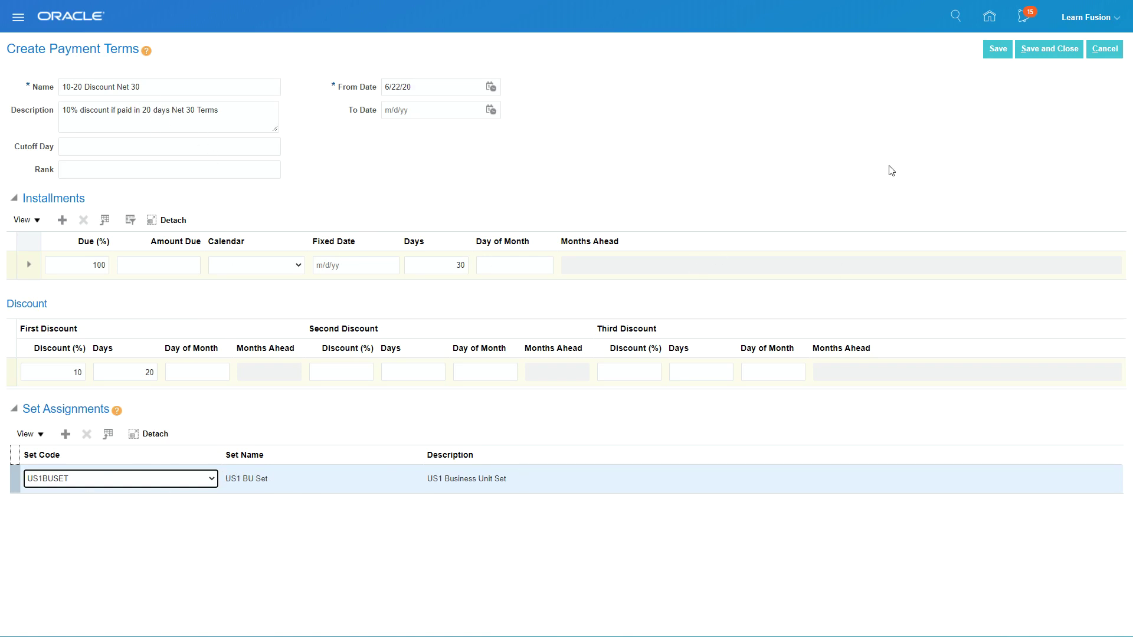
{"action": "left_click", "coordinate": [1042, 48]}
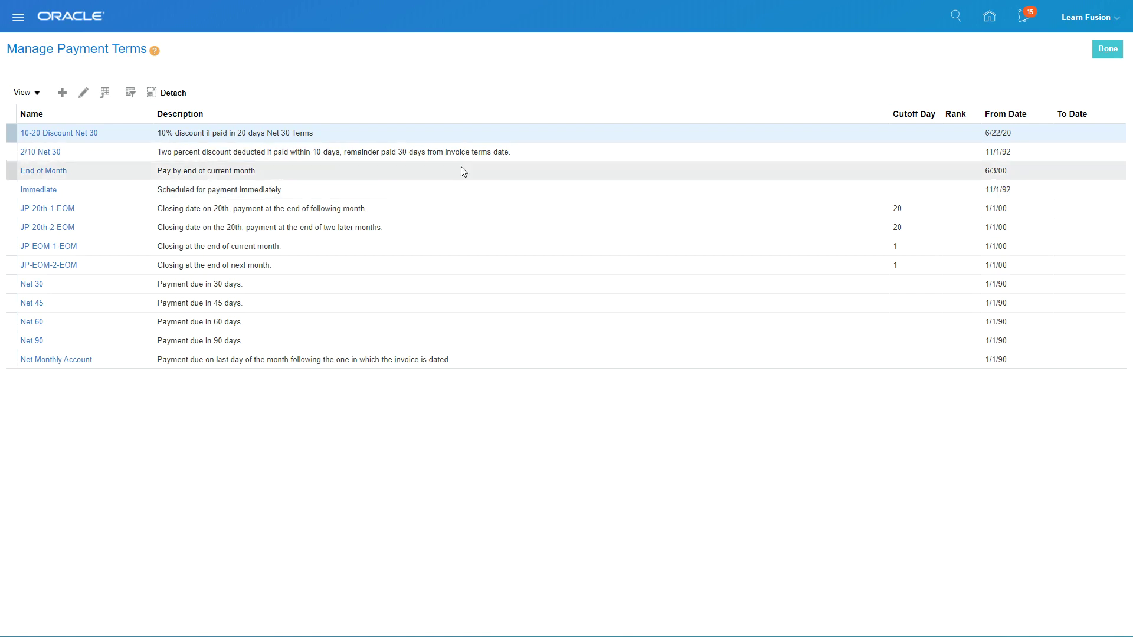
Step: Reopen 10-20 Discount Net 30, add a COMMON set assignment, then discard the change
{"action": "left_click", "coordinate": [87, 134]}
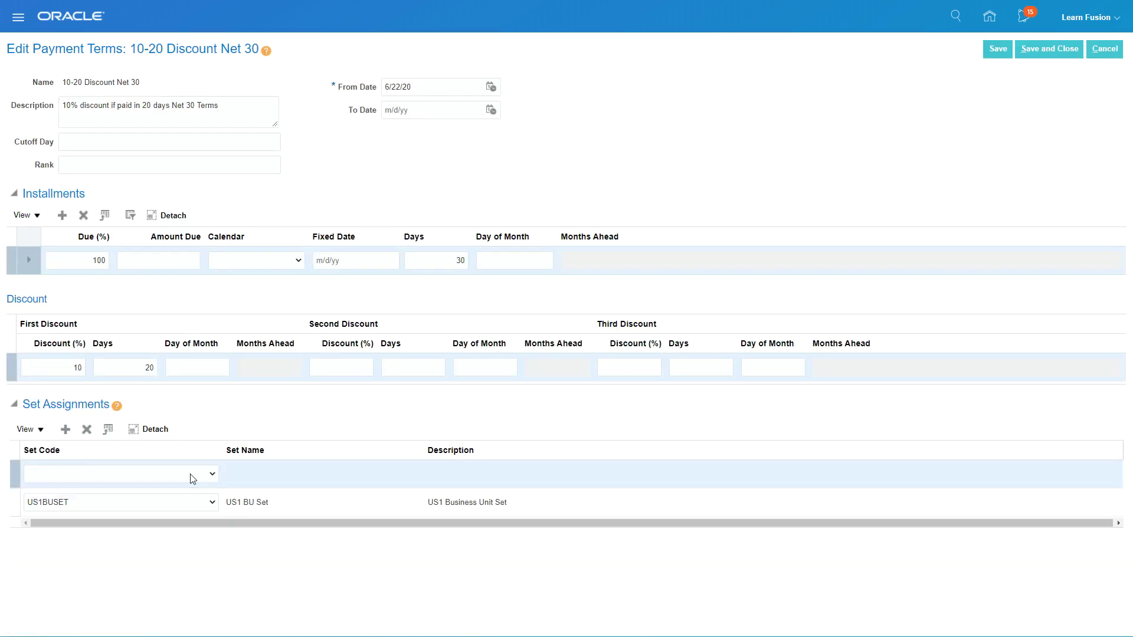
{"action": "left_click", "coordinate": [212, 474]}
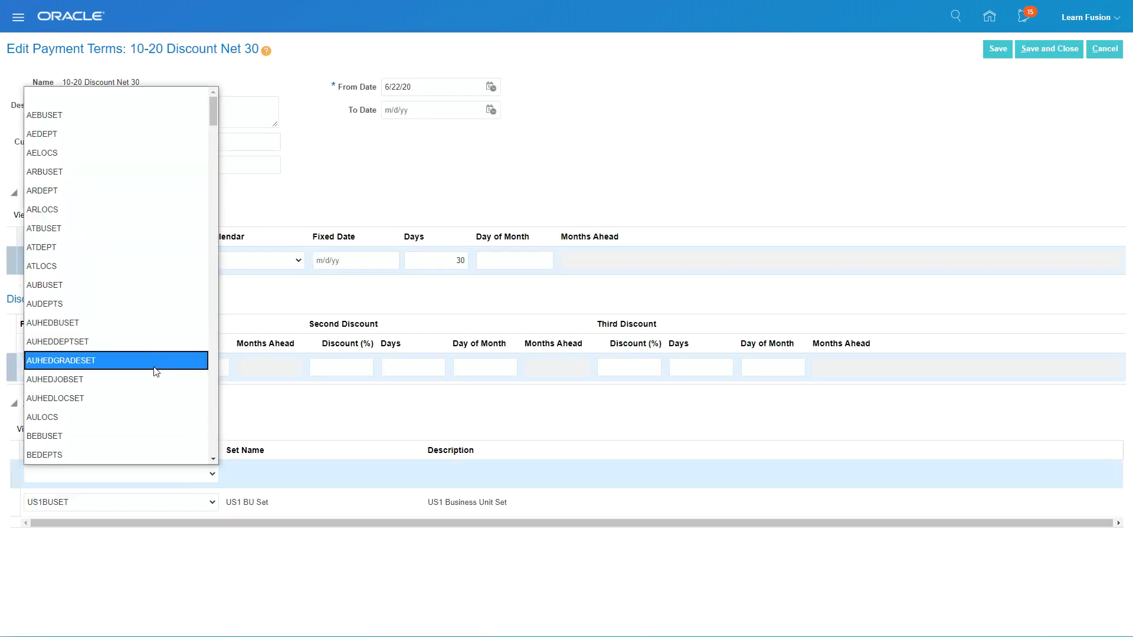
{"action": "scroll", "coordinate": [154, 370], "scroll_direction": "down", "scroll_amount": 5}
{"action": "scroll", "coordinate": [154, 372], "scroll_direction": "down", "scroll_amount": 2}
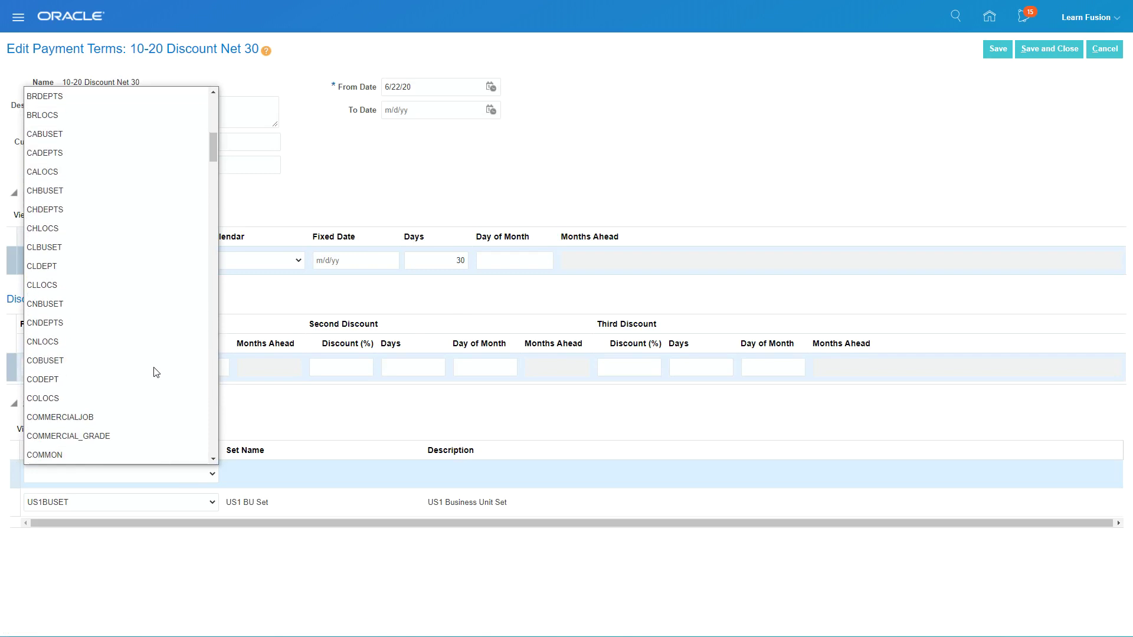
{"action": "left_click", "coordinate": [112, 459]}
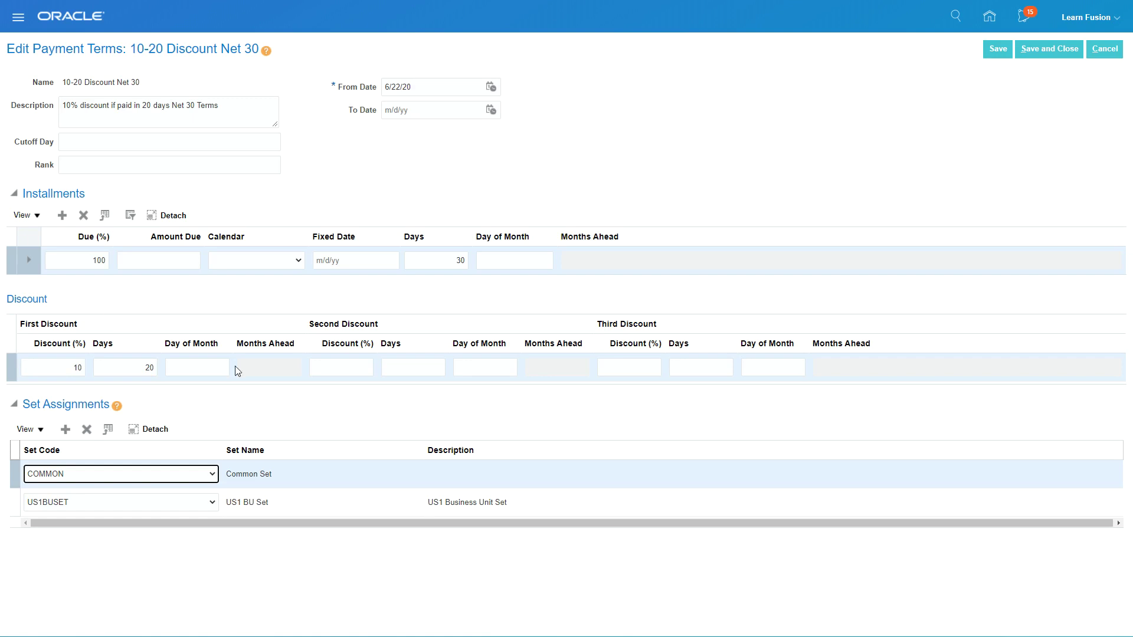
{"action": "left_click", "coordinate": [1105, 50]}
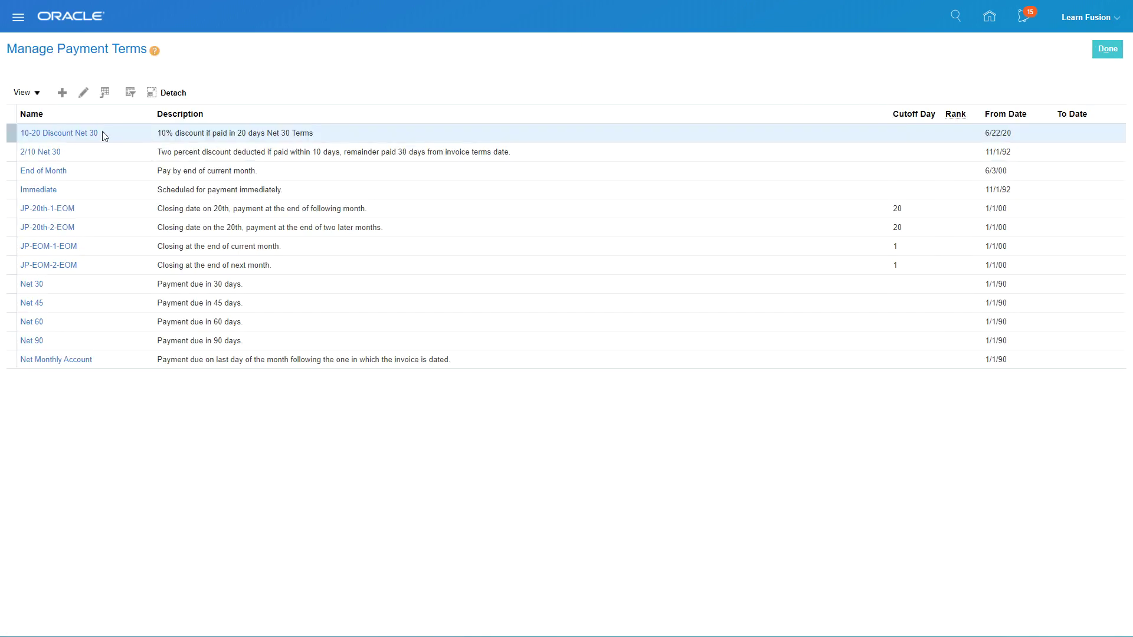
Step: Reopen 10-20 Discount Net 30 to confirm only US1BUSET is assigned
{"action": "left_click", "coordinate": [58, 133]}
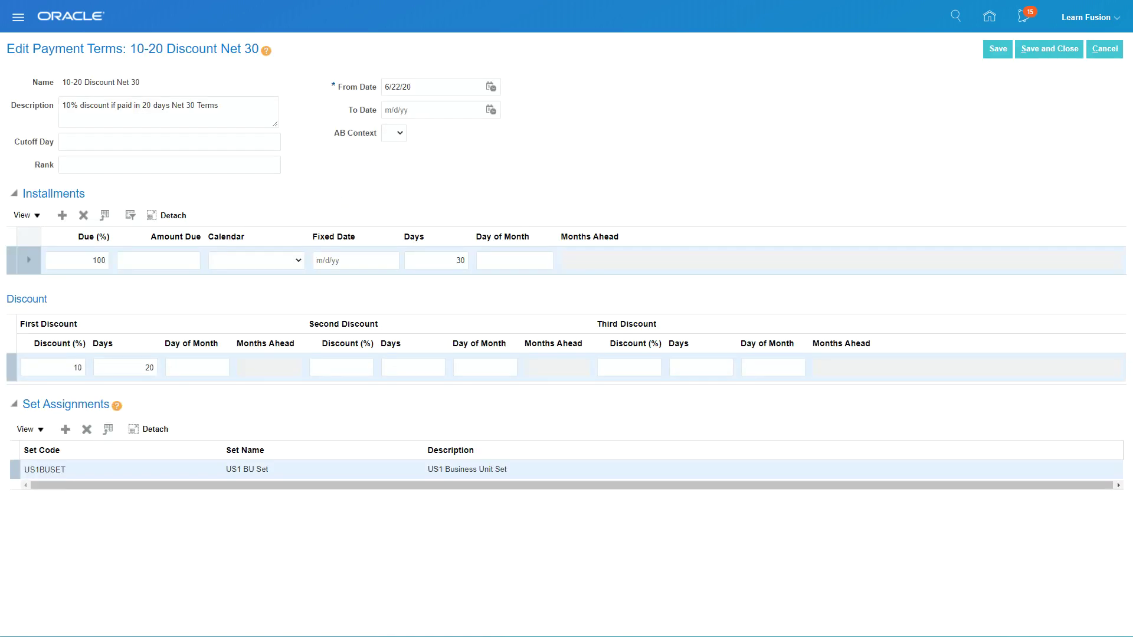